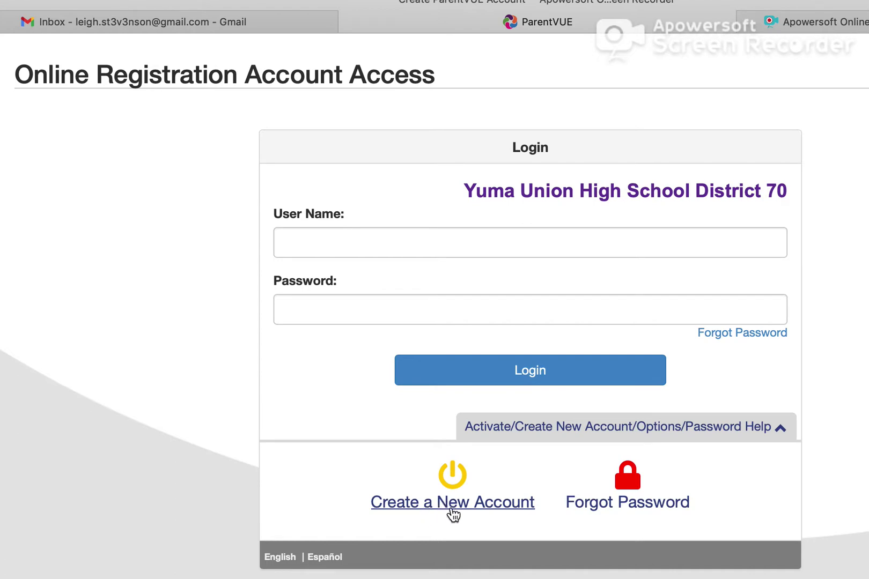
# Begin creating a new ParentVUE parent account.
pyautogui.click(451, 508)
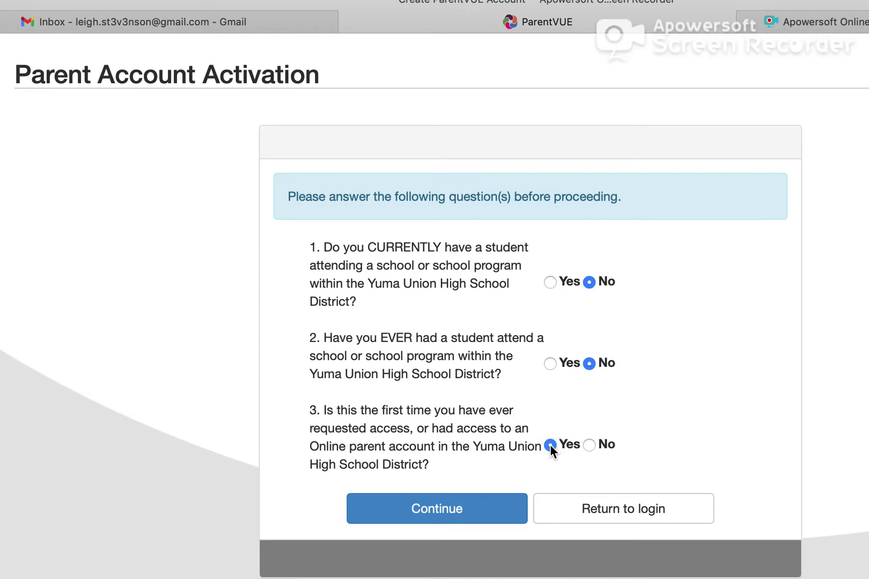
# Submit the activation answers, then read through and accept the privacy statement.
pyautogui.click(453, 513)
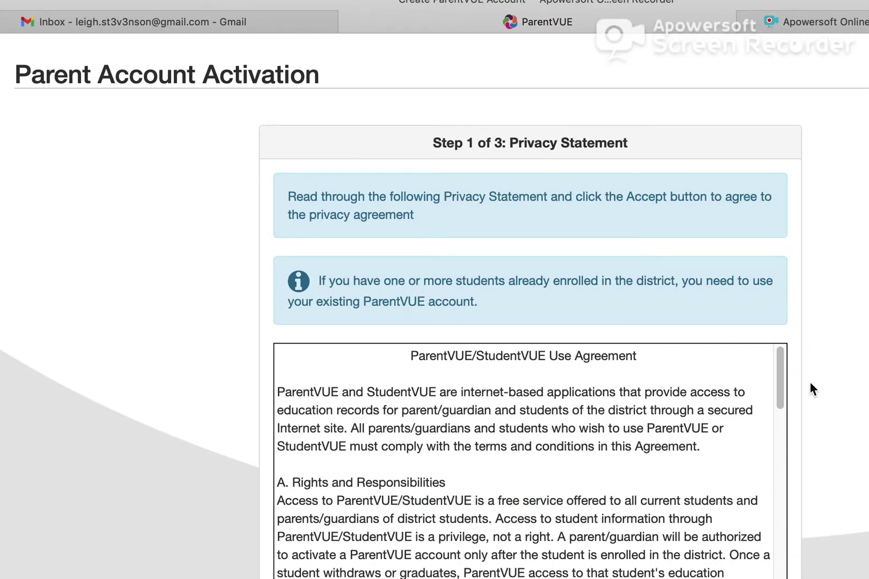
pyautogui.scroll(-3, 810, 390)
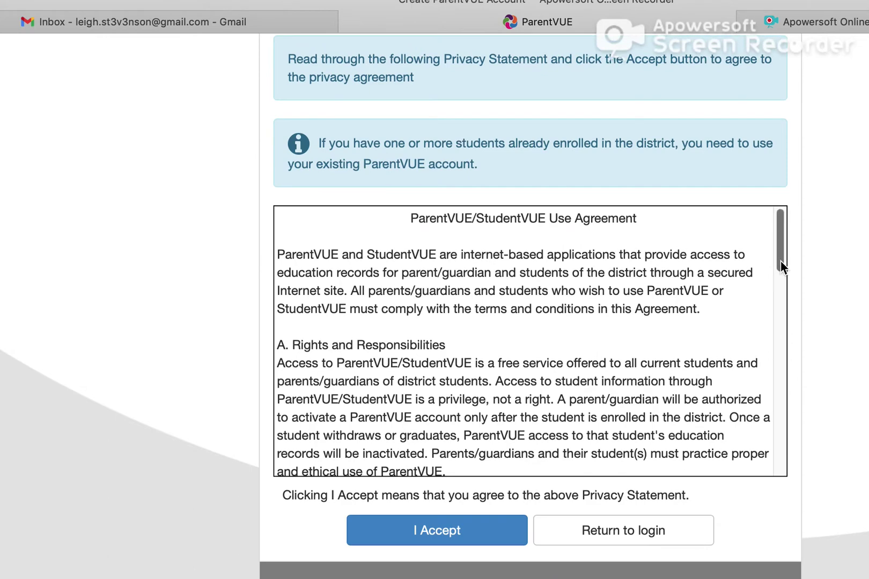
pyautogui.moveTo(780, 261); pyautogui.dragTo(781, 474)
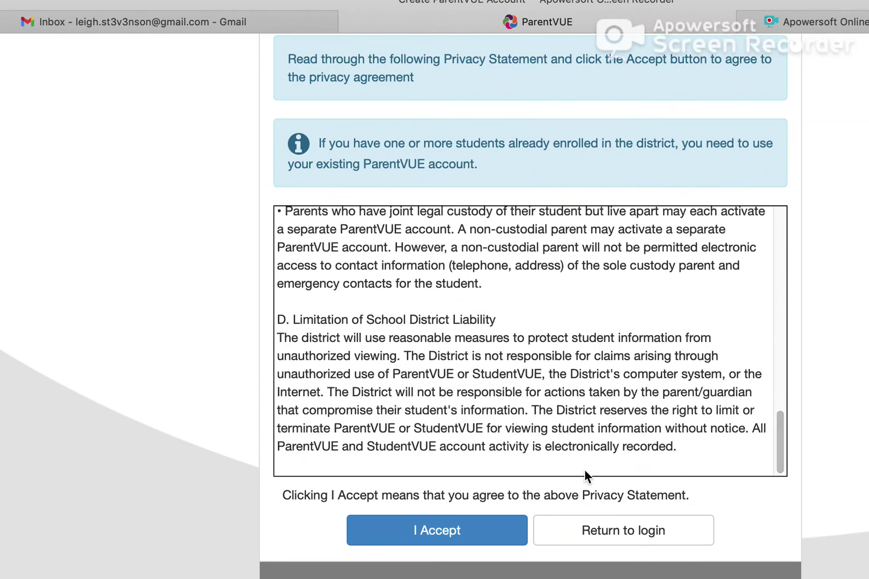
pyautogui.click(456, 531)
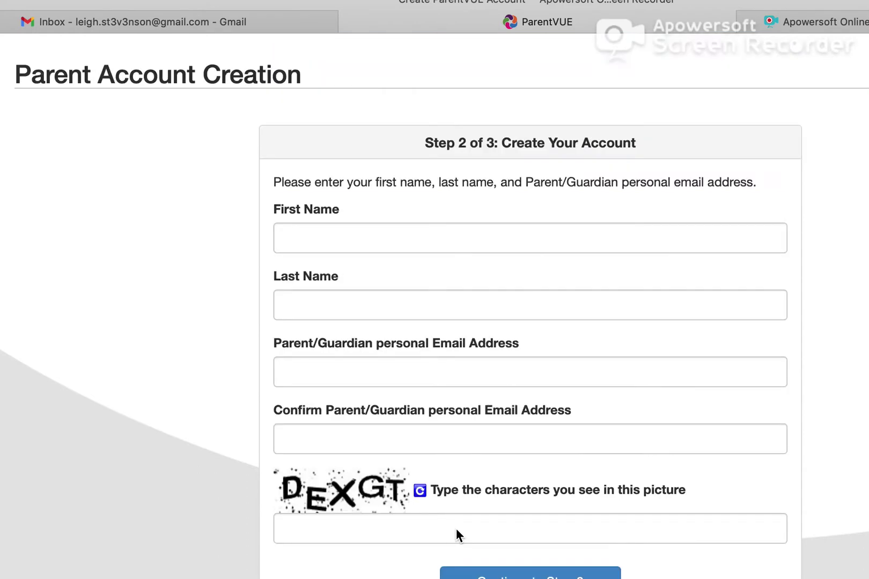
# Enter the parent's first and last name, their personal e-mail, and the e-mail again to confirm.
pyautogui.click(308, 229)
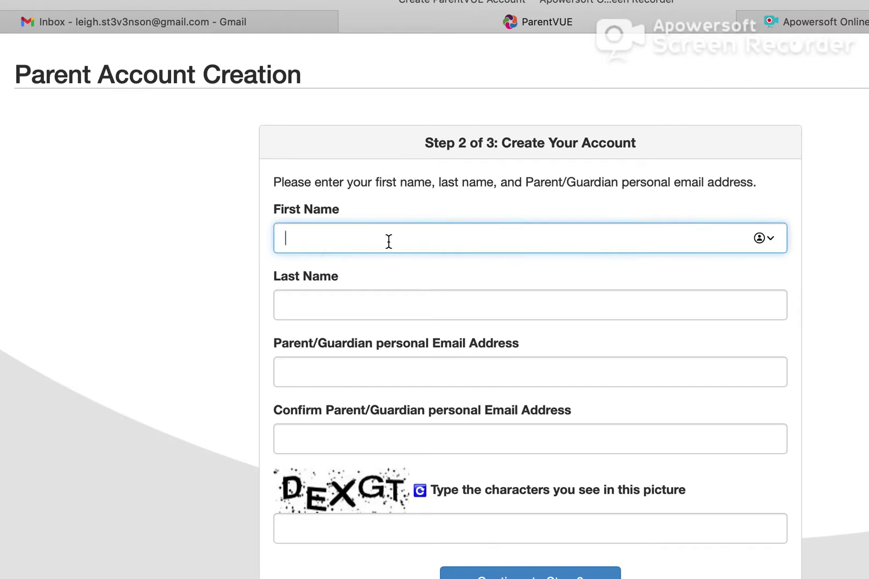
pyautogui.press('Tab')
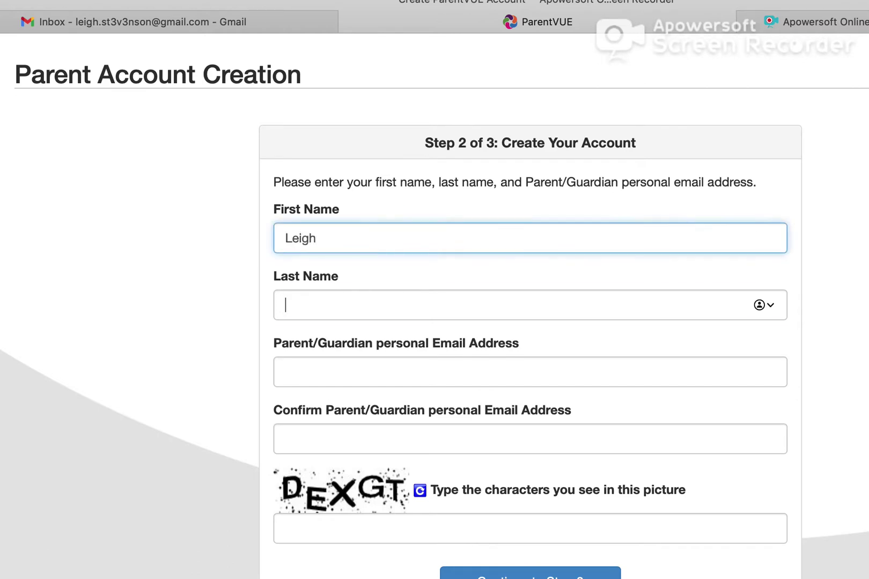
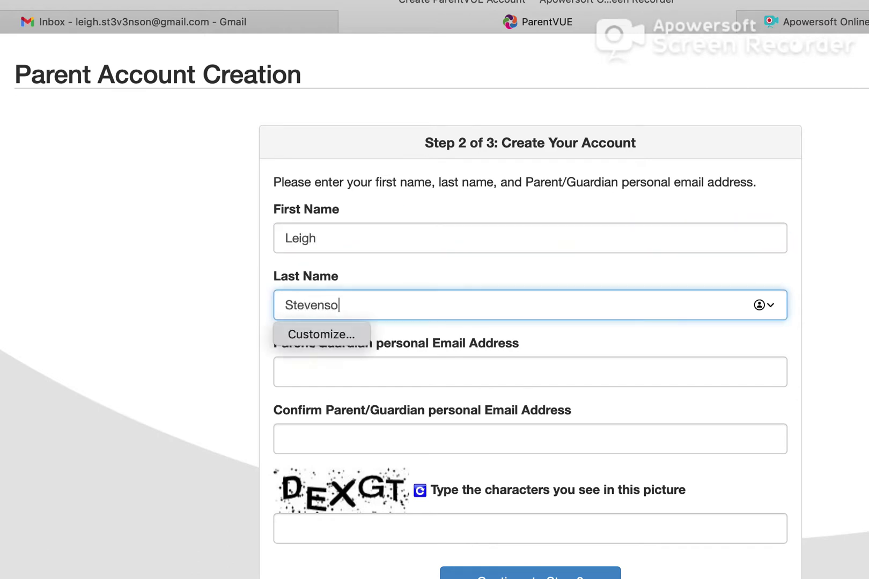
pyautogui.press('Tab')
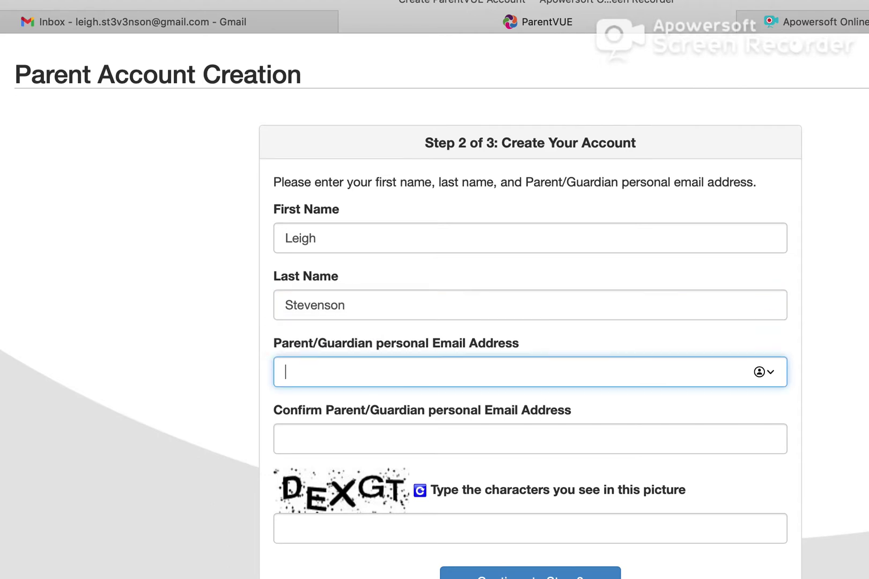
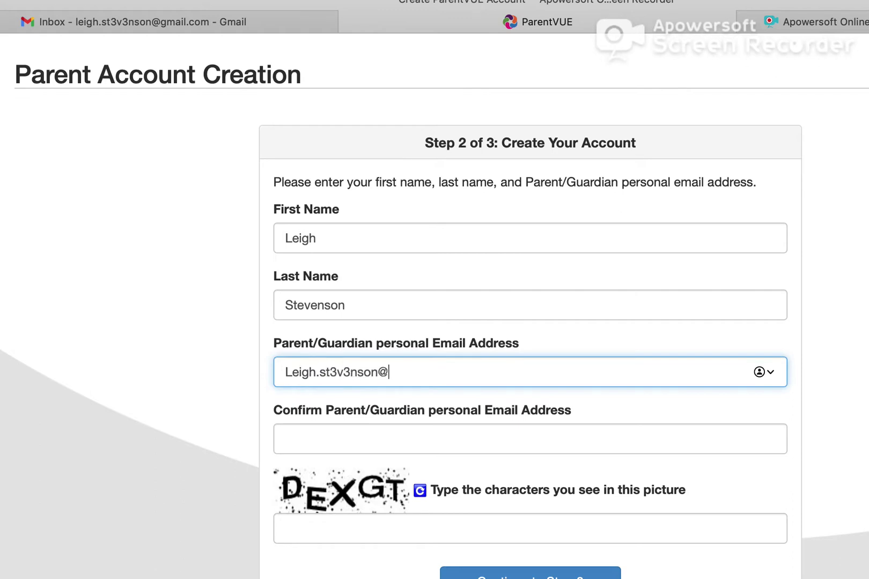
pyautogui.press('Tab')
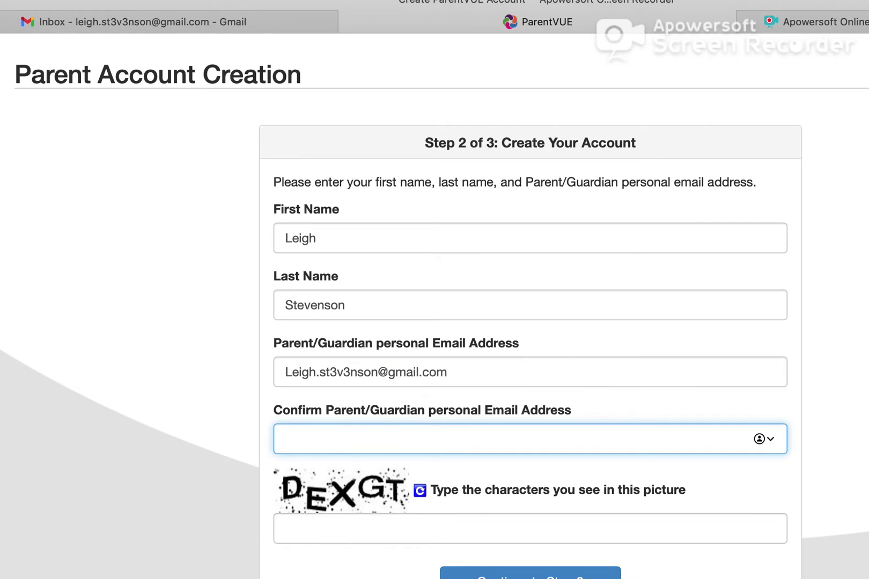
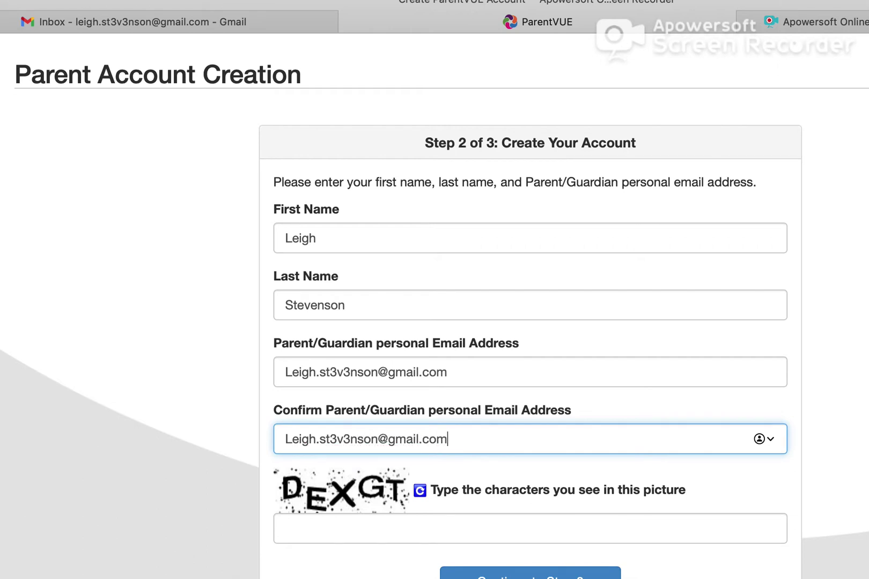
# Enter the captcha characters and submit the account details to reach Step 3.
pyautogui.click(316, 534)
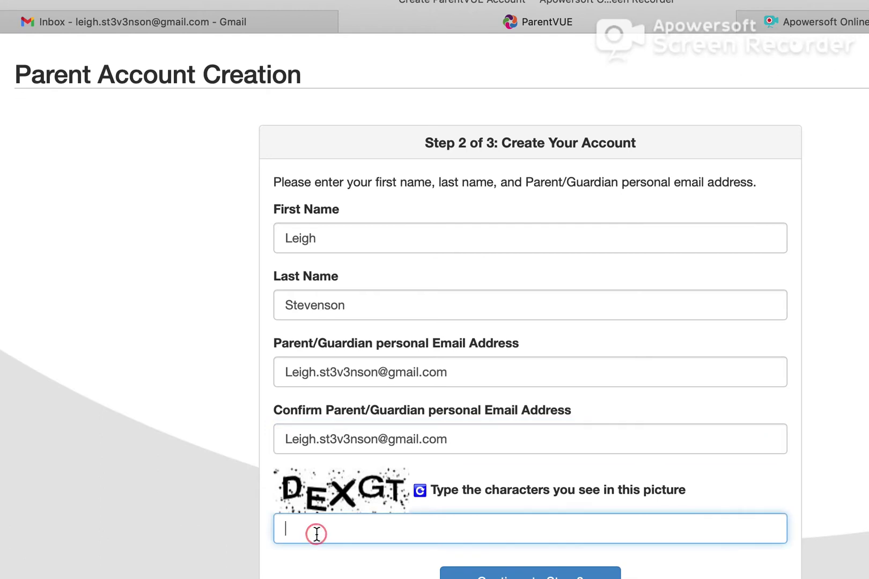
pyautogui.write('DEXGT')
pyautogui.scroll(-1, 853, 442)
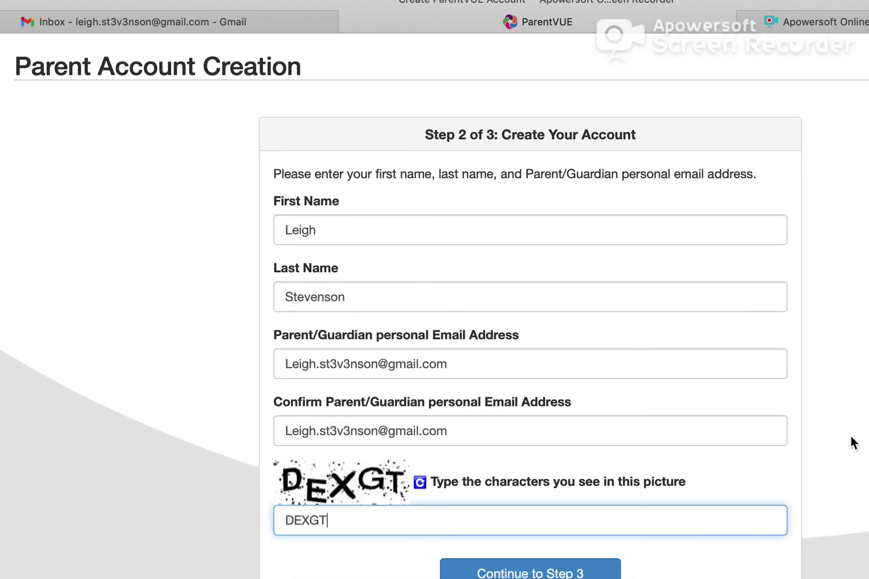
pyautogui.scroll(-2, 852, 439)
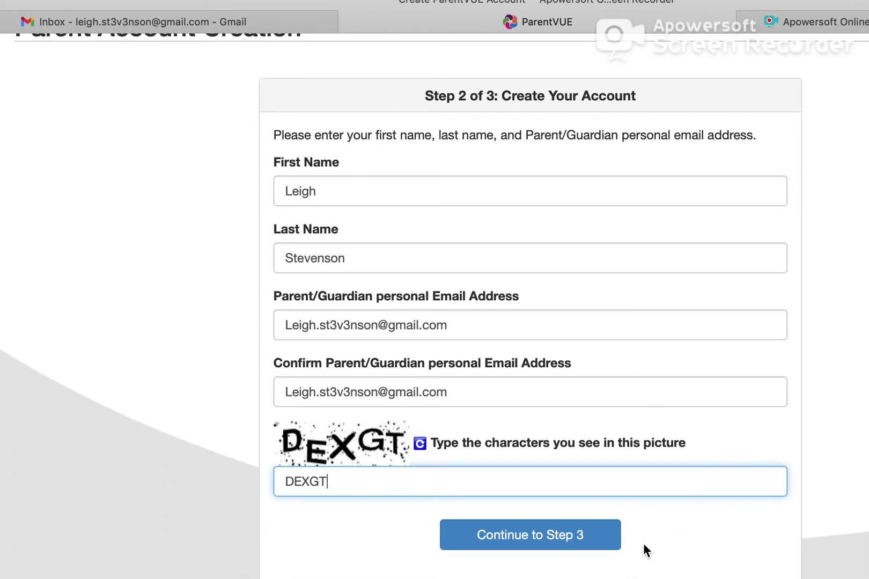
pyautogui.click(560, 547)
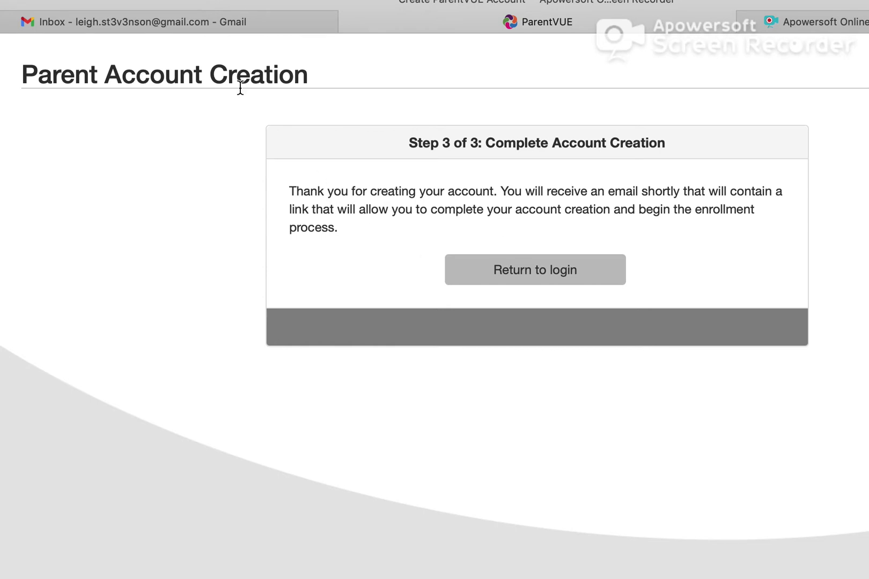
# Refresh the Gmail inbox and open the ParentVUE Registration email.
pyautogui.click(132, 23)
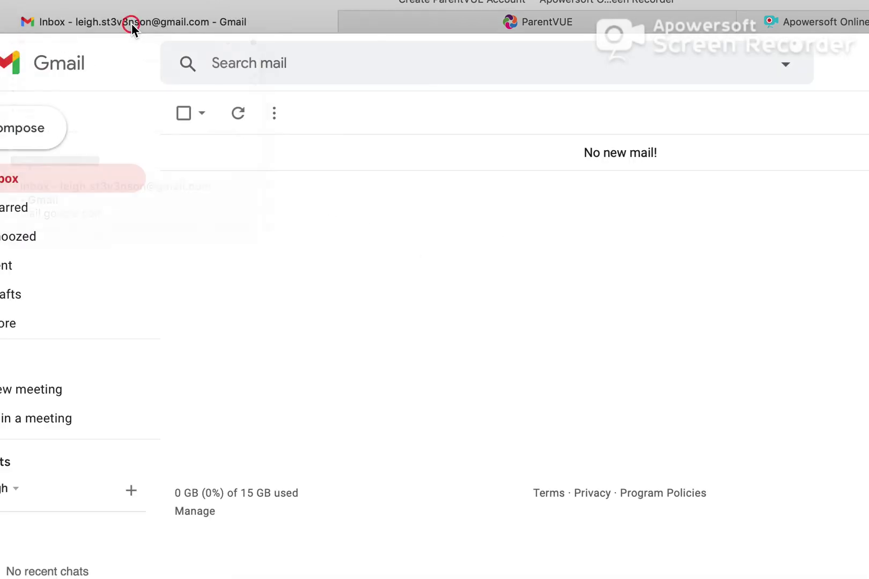
pyautogui.click(236, 111)
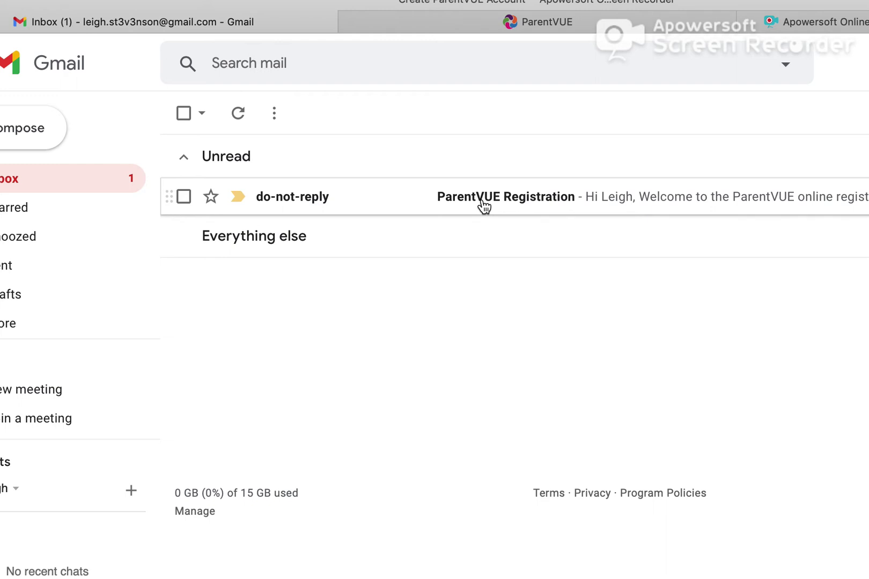
pyautogui.click(483, 204)
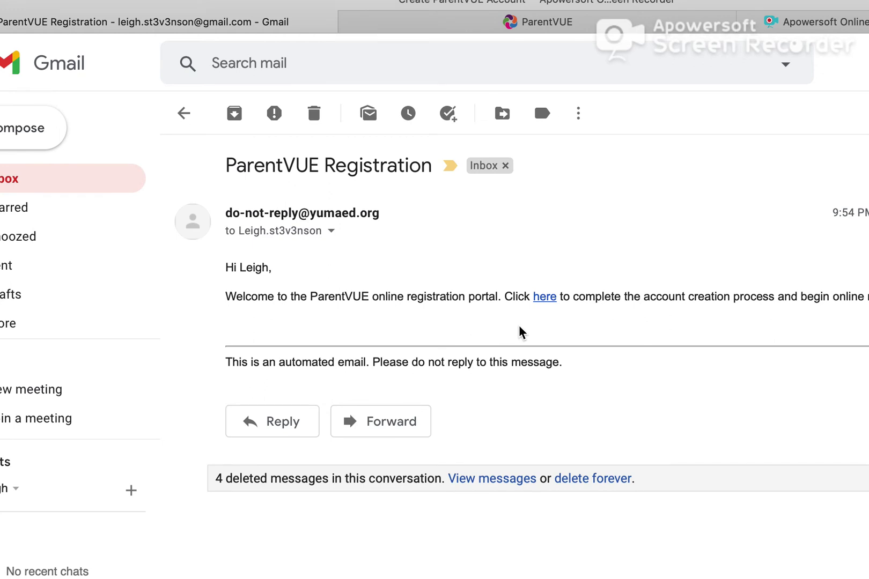
# Follow the email's completion link, then enter and confirm the new account password.
pyautogui.click(546, 299)
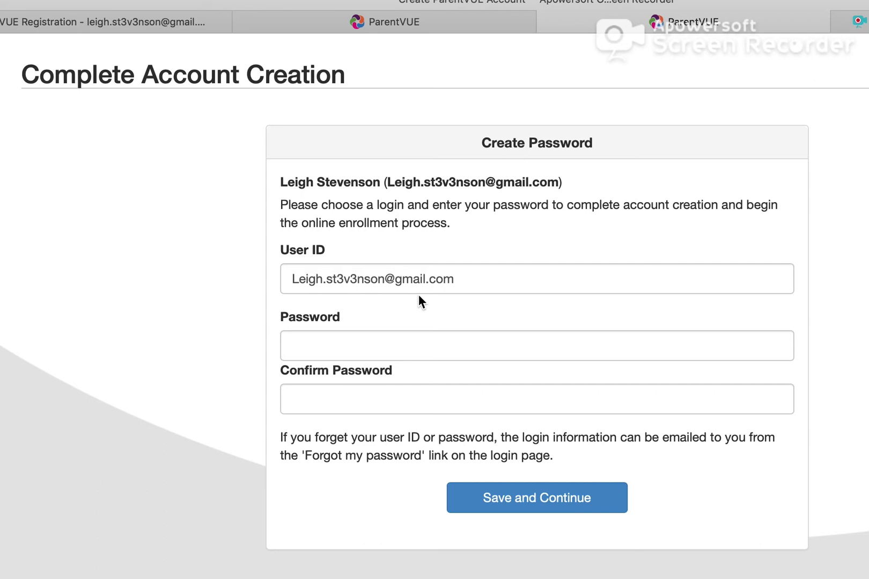
pyautogui.click(324, 348)
pyautogui.write('•••••')
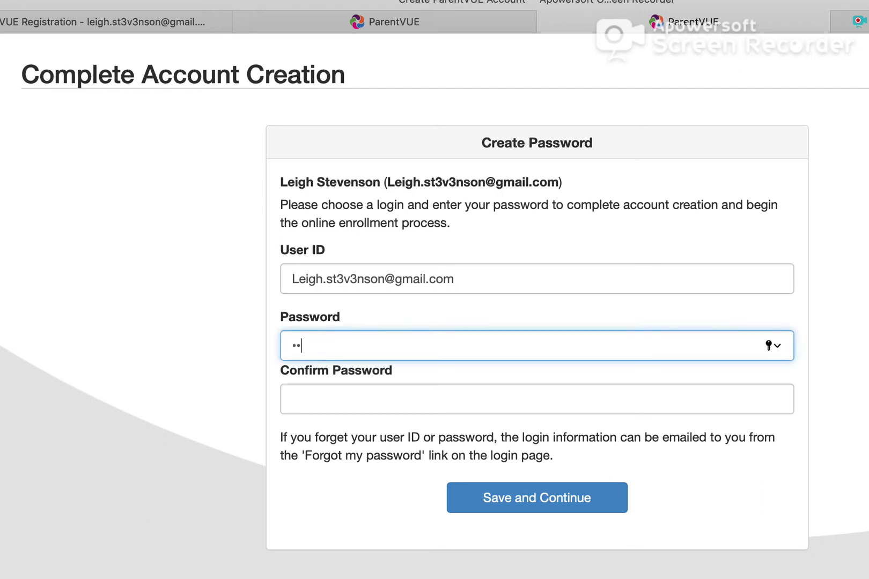
pyautogui.write('•••')
pyautogui.click(293, 399)
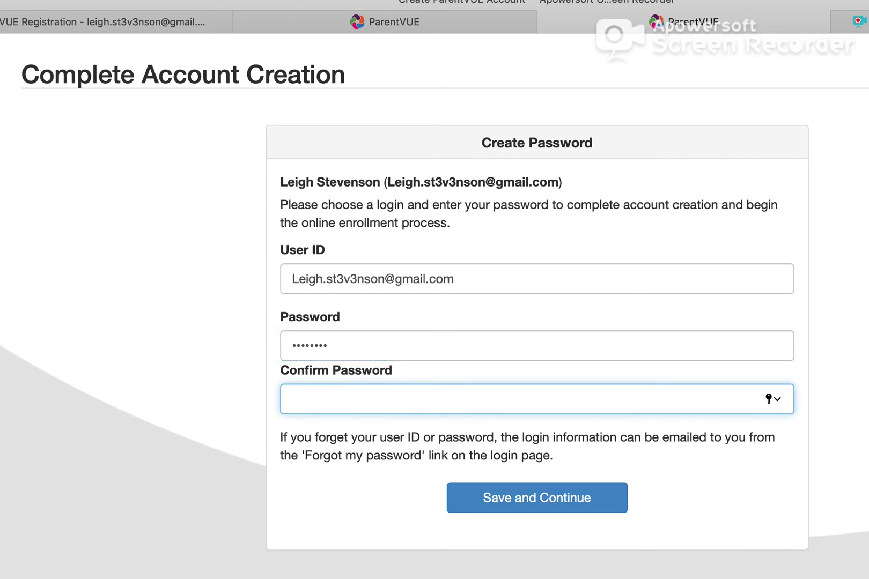
pyautogui.write('••••••••')
pyautogui.click(556, 499)
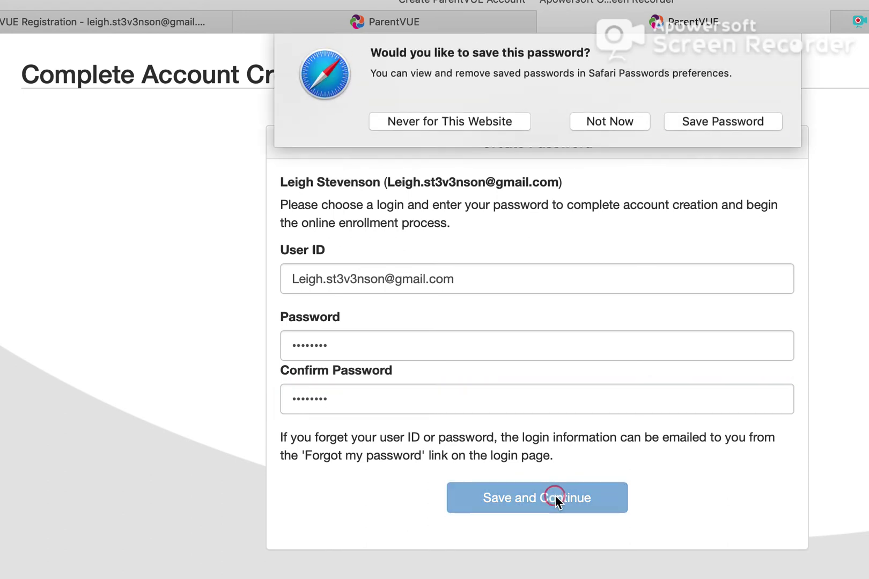
# Decline Safari's save-password prompt and begin the 2021-2022 9th Grade Registration packet.
pyautogui.click(600, 124)
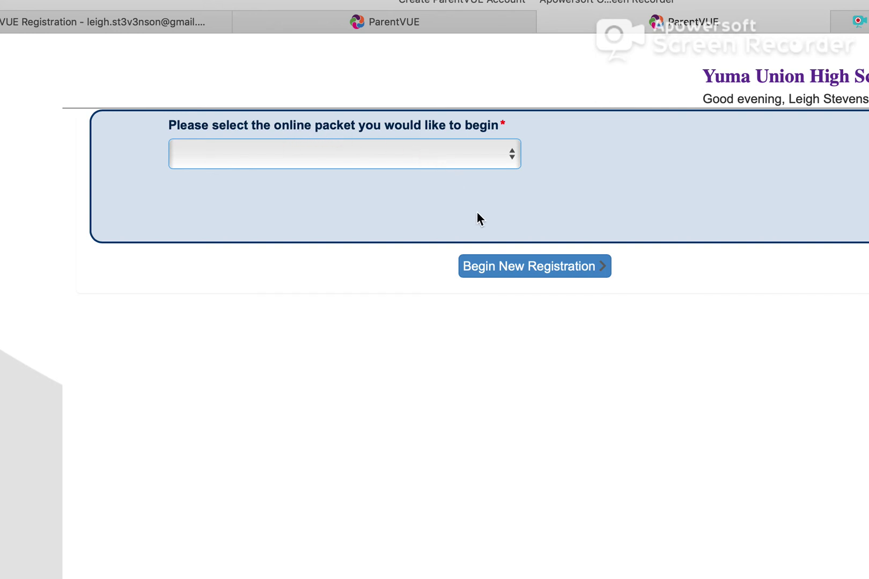
pyautogui.click(511, 161)
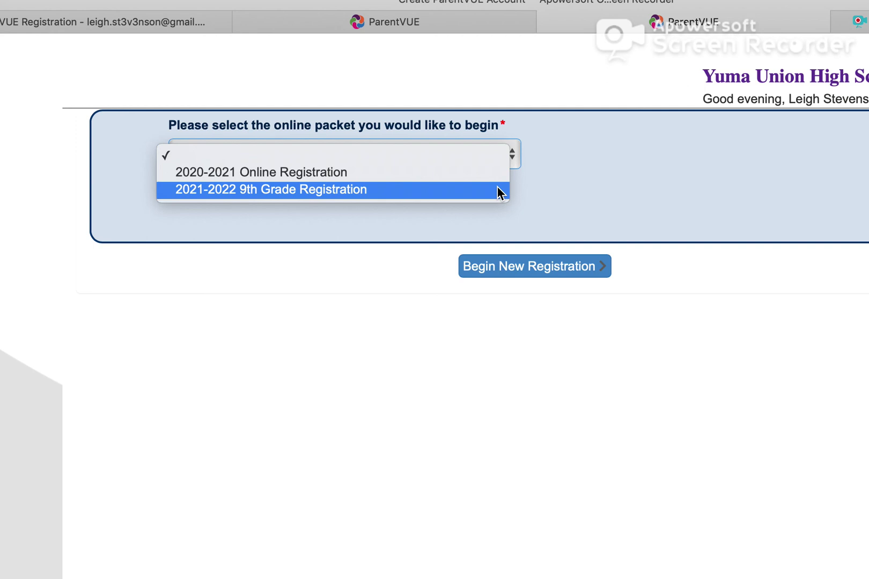
pyautogui.click(497, 186)
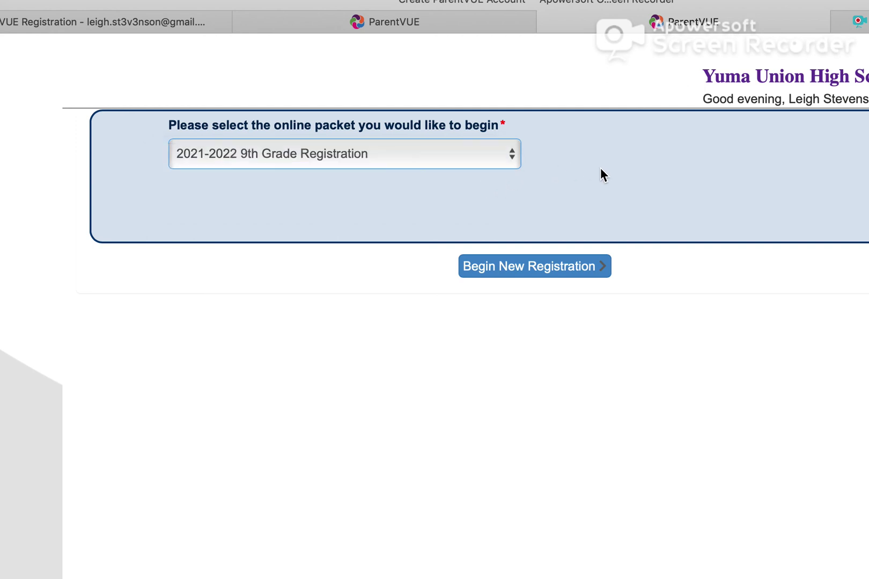
pyautogui.click(531, 267)
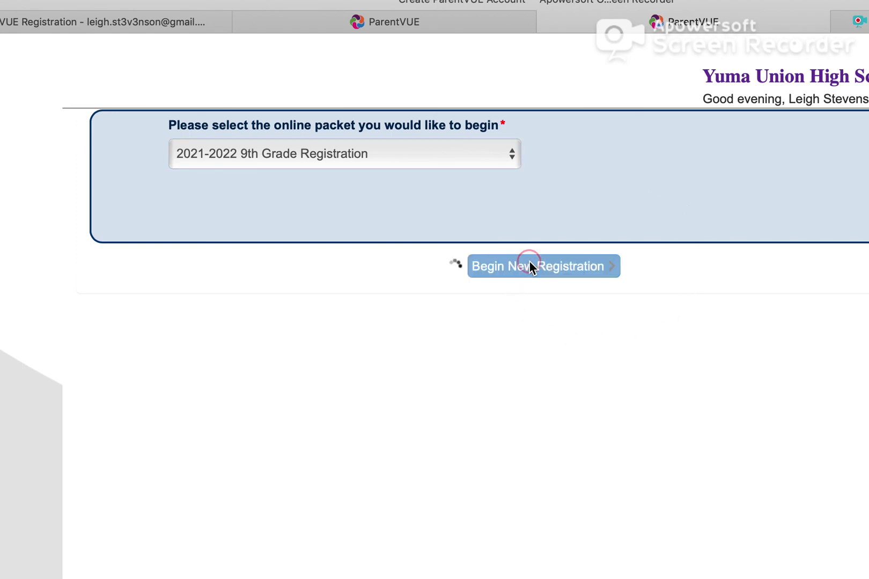